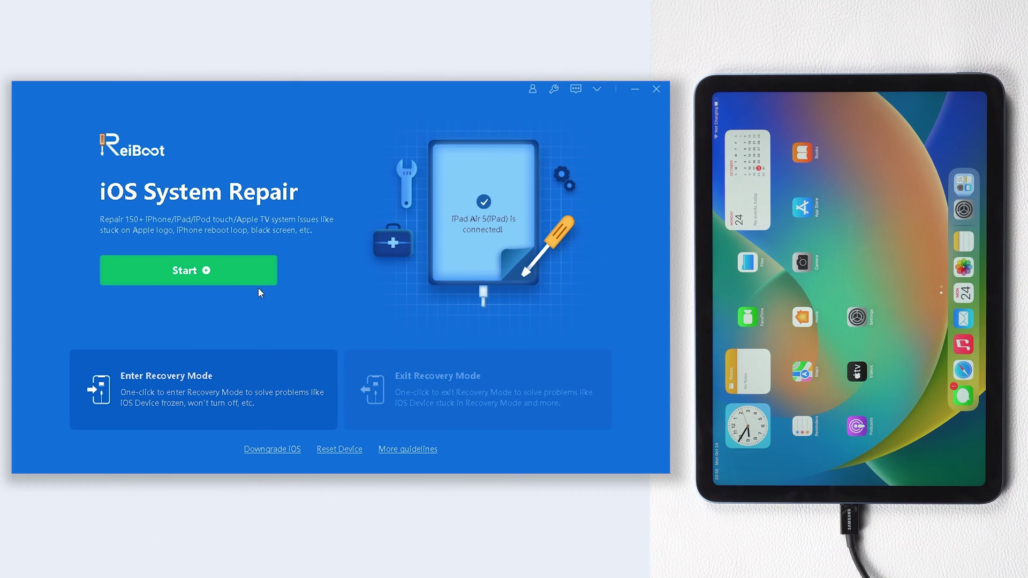
Choose data-keeping Standard Repair and download the iOS 16.1 firmware for the iPad Air 5.
{"action": "left_click", "coordinate": [201, 271]}
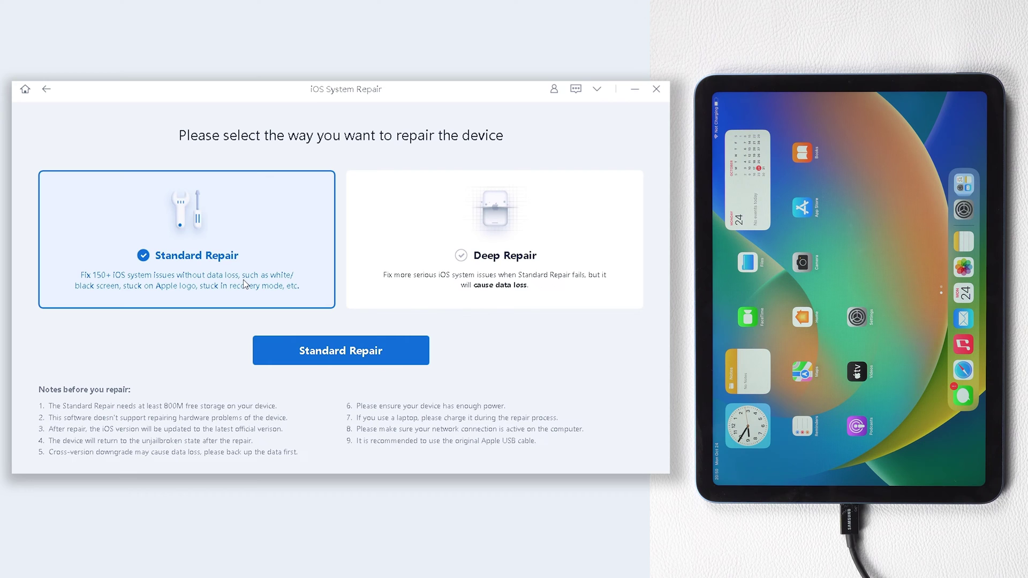
{"action": "left_click", "coordinate": [277, 352]}
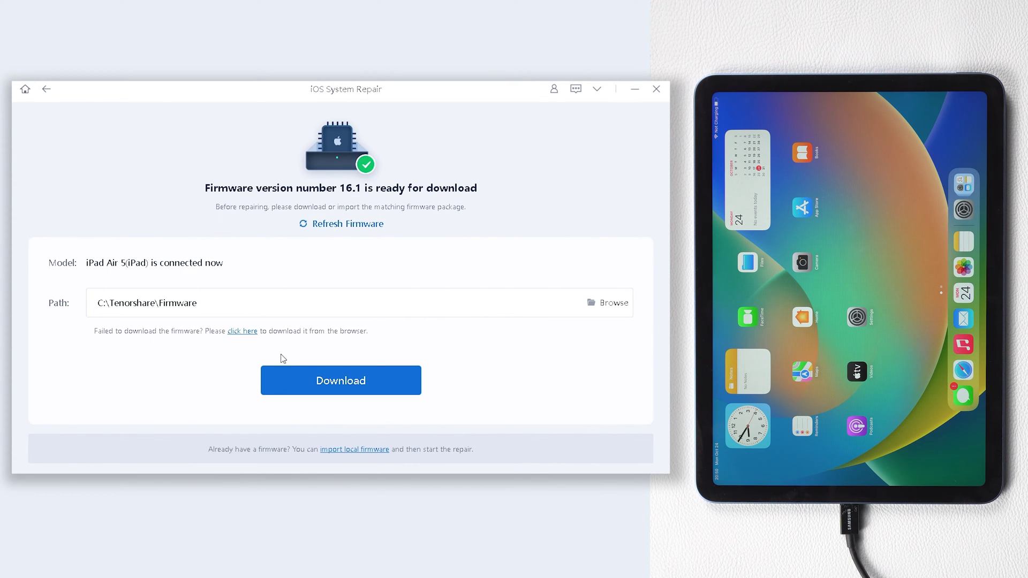
{"action": "left_click", "coordinate": [290, 374]}
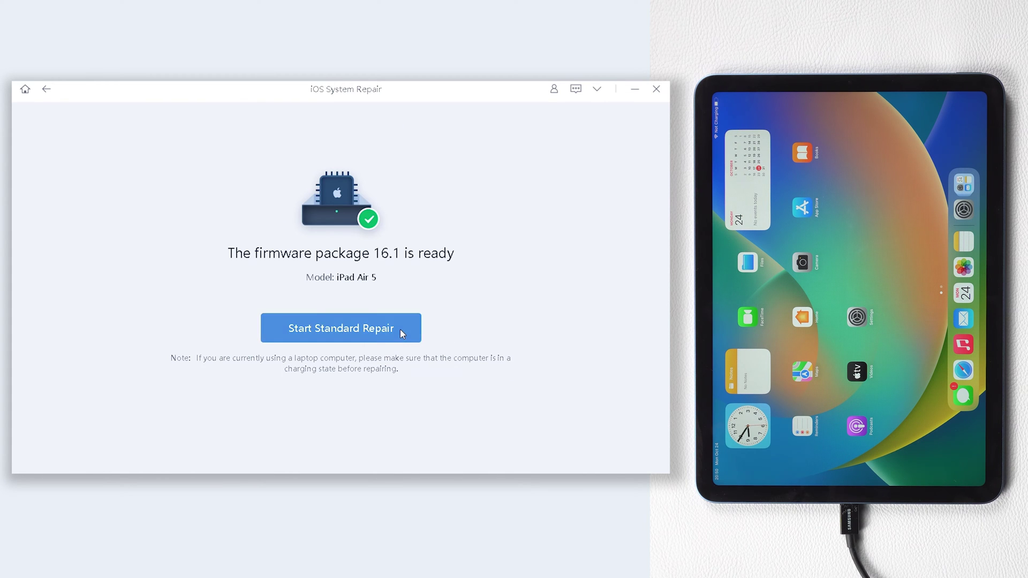
Start Standard Repair on the iPad Air 5 using the downloaded 16.1 firmware.
{"action": "left_click", "coordinate": [400, 330]}
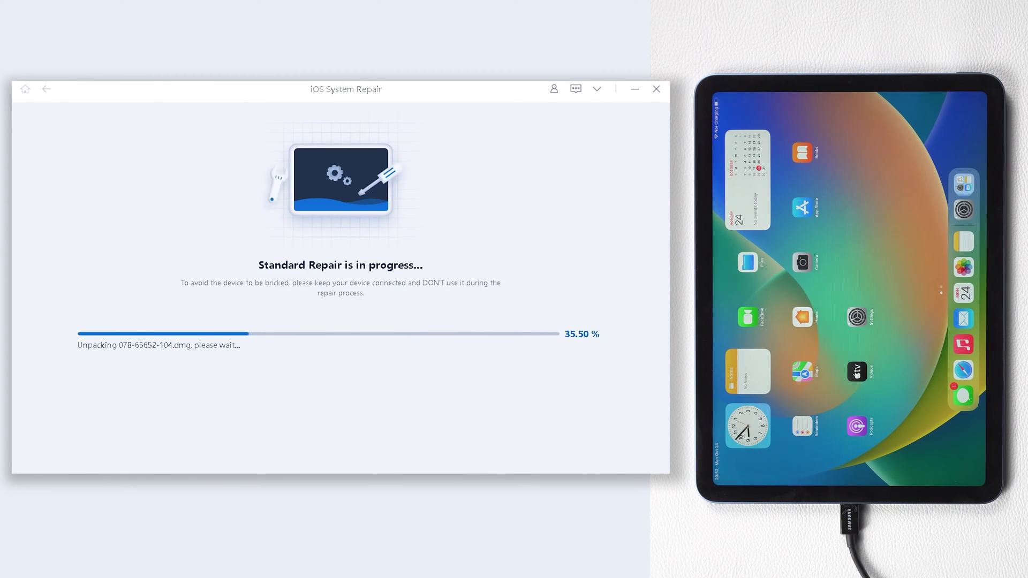